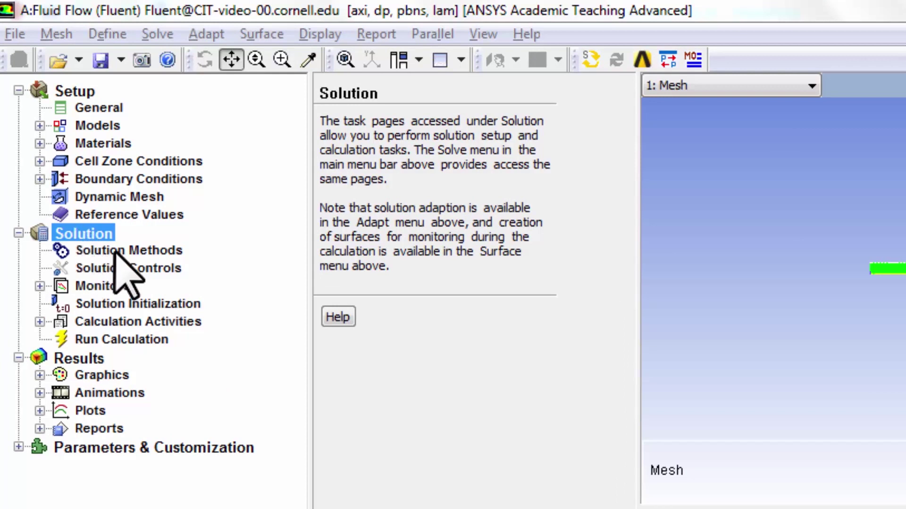
Review the SIMPLE, Second Order Upwind solution methods and under-relaxation controls, ending on Monitors
{"action": "left_click", "coordinate": [118, 251]}
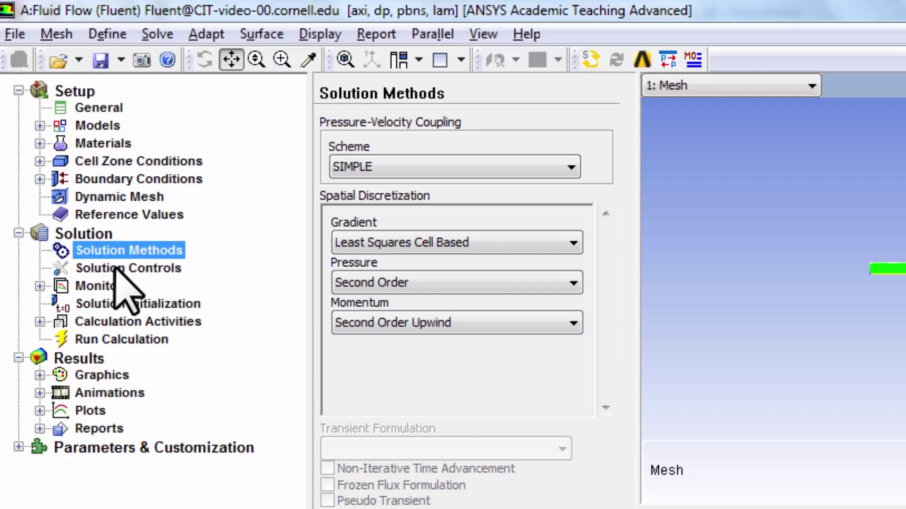
{"action": "left_click", "coordinate": [116, 270]}
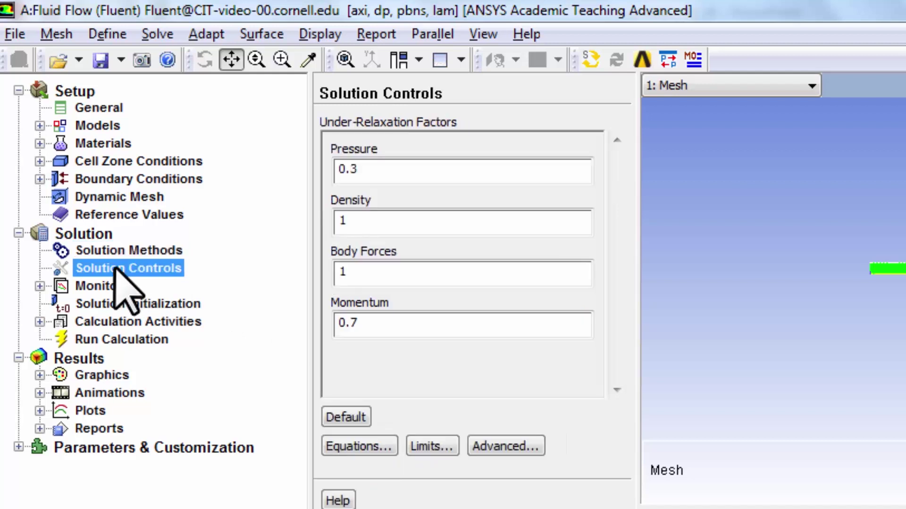
{"action": "left_click", "coordinate": [101, 287]}
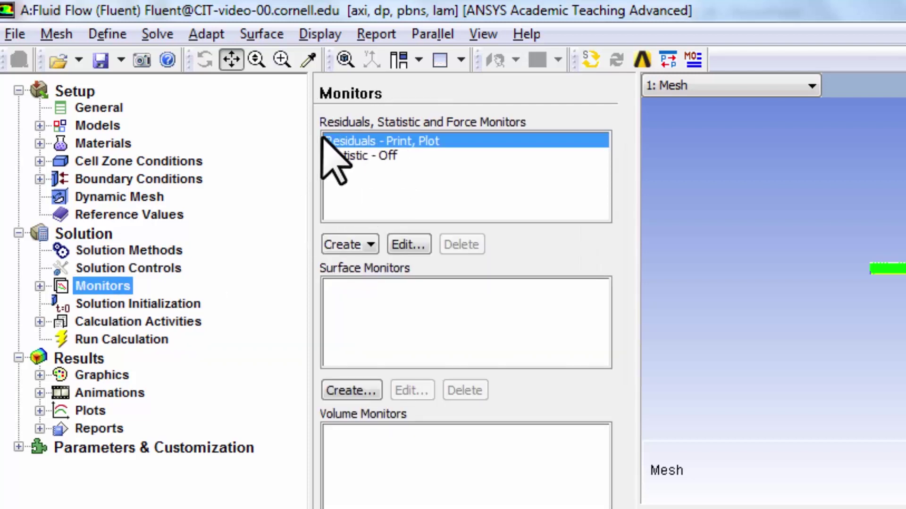
Set the continuity, x-velocity and y-velocity residual absolute criteria to 1e-6 and apply
{"action": "left_click", "coordinate": [411, 246]}
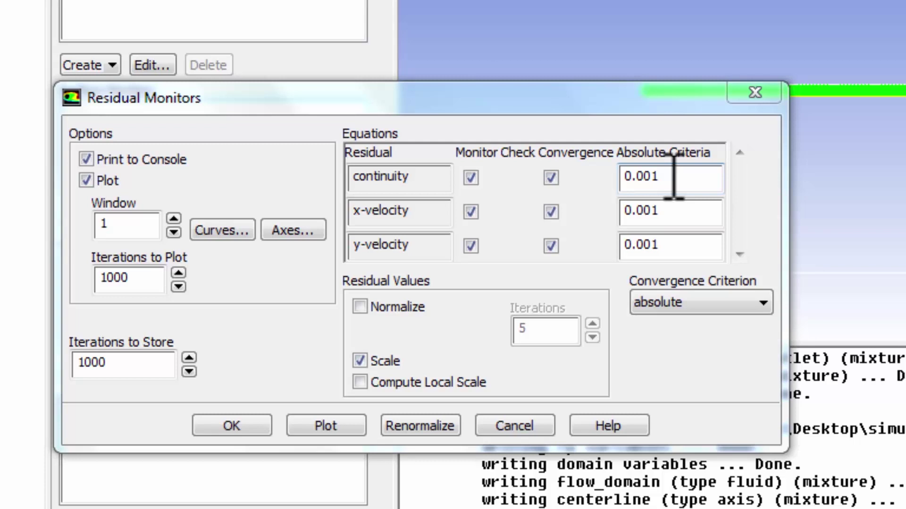
{"action": "left_click_drag", "start_coordinate": [673, 177], "coordinate": [616, 177]}
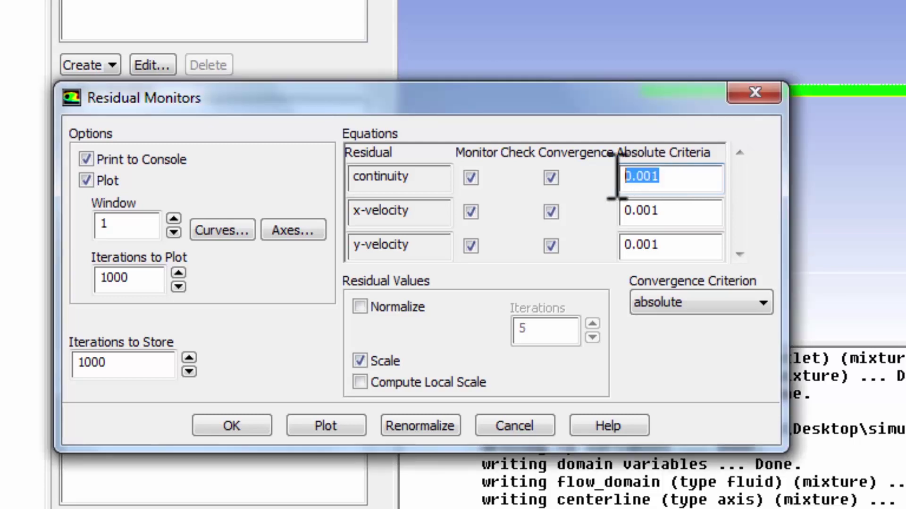
{"action": "type", "text": "1e-6"}
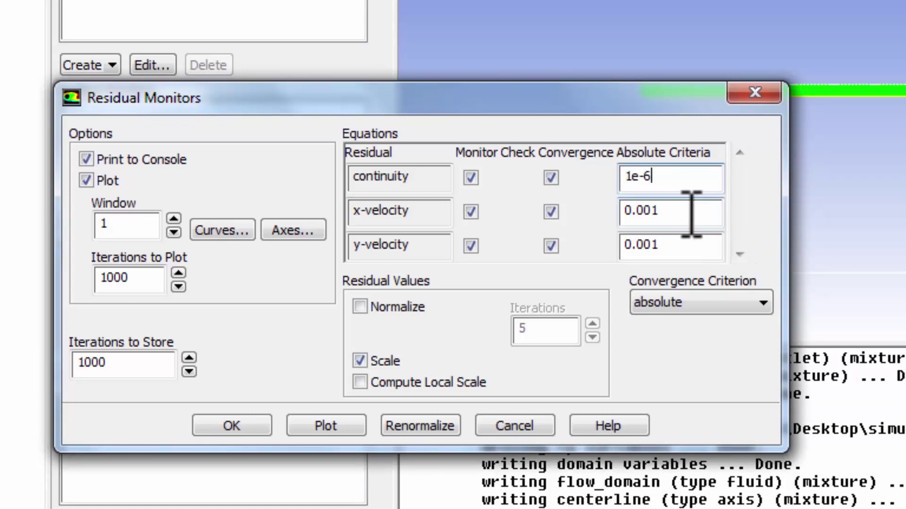
{"action": "left_click_drag", "start_coordinate": [691, 212], "coordinate": [604, 209]}
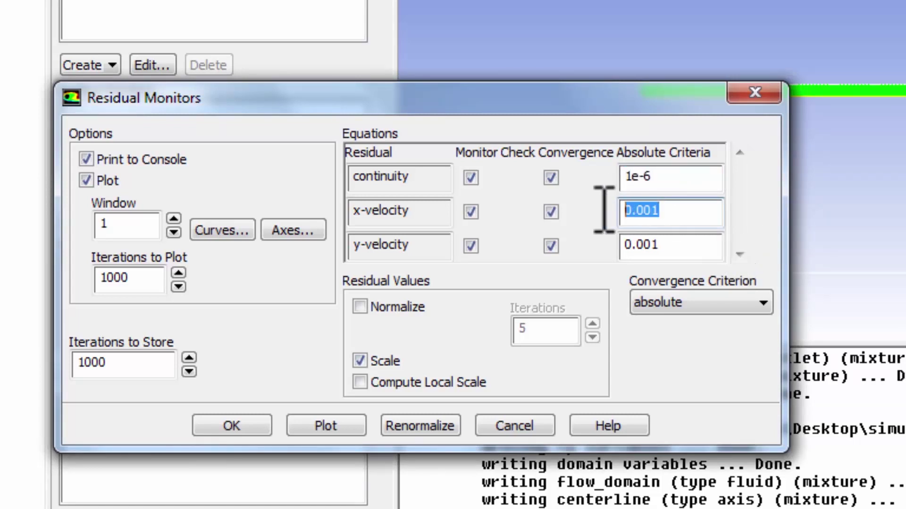
{"action": "type", "text": "1e-6"}
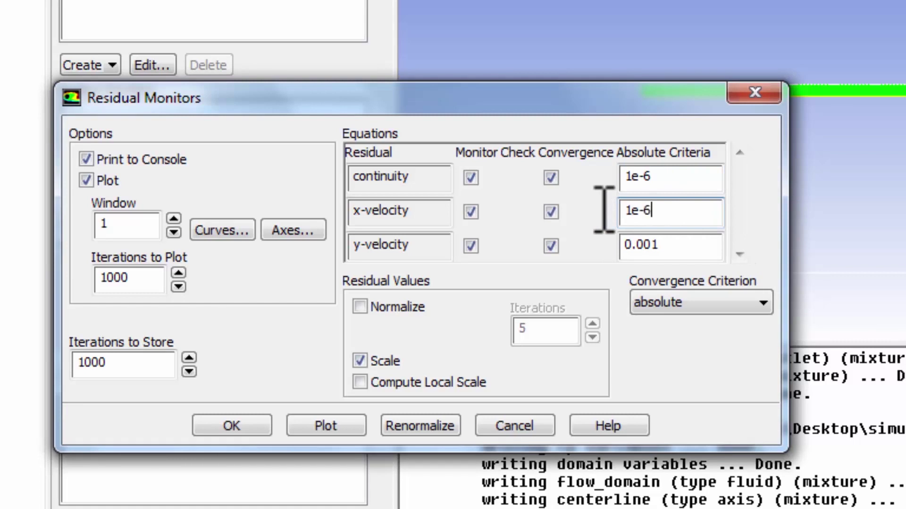
{"action": "left_click_drag", "start_coordinate": [697, 251], "coordinate": [610, 253]}
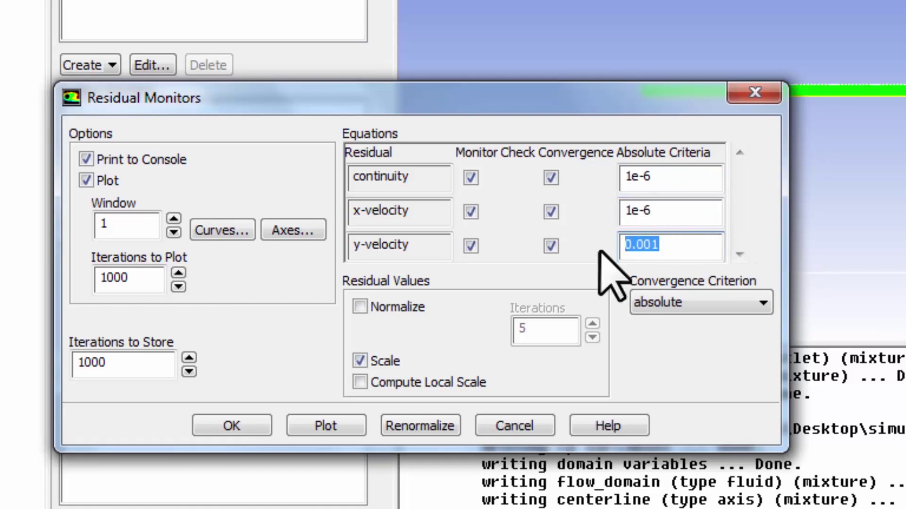
{"action": "type", "text": "1e-6"}
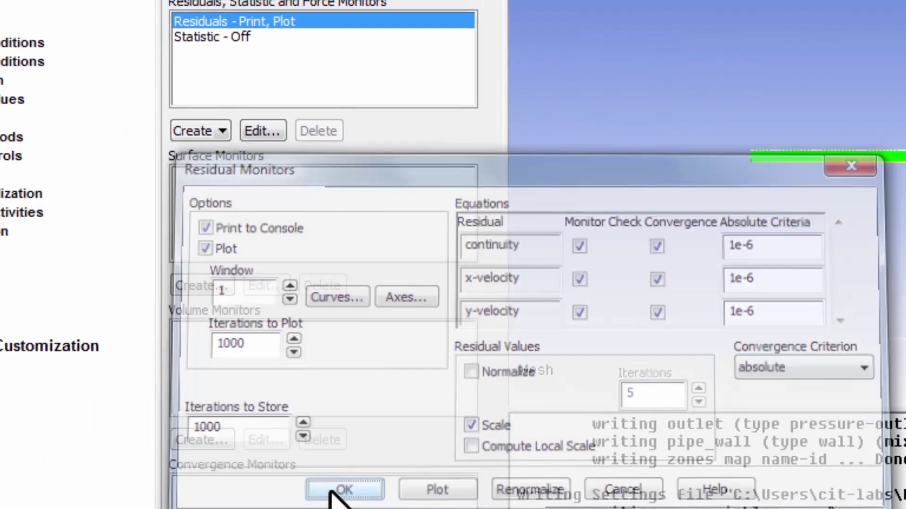
{"action": "left_click", "coordinate": [264, 447]}
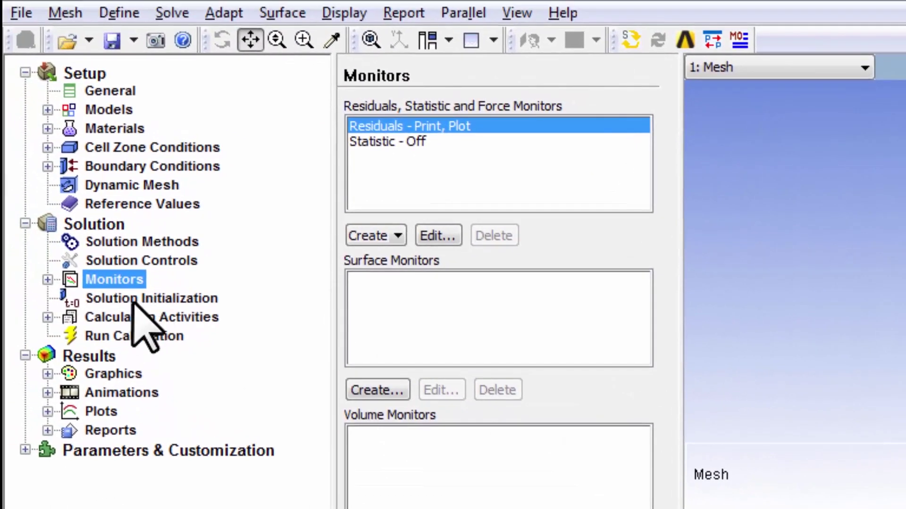
Standard-initialize the flow with gauge pressure 0, axial velocity 1 m/s and radial velocity 0
{"action": "left_click", "coordinate": [134, 301]}
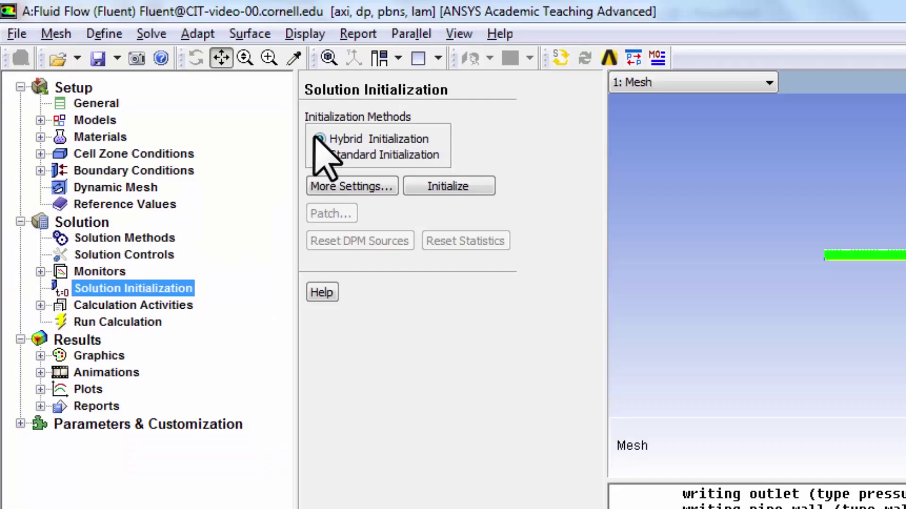
{"action": "left_click", "coordinate": [319, 155]}
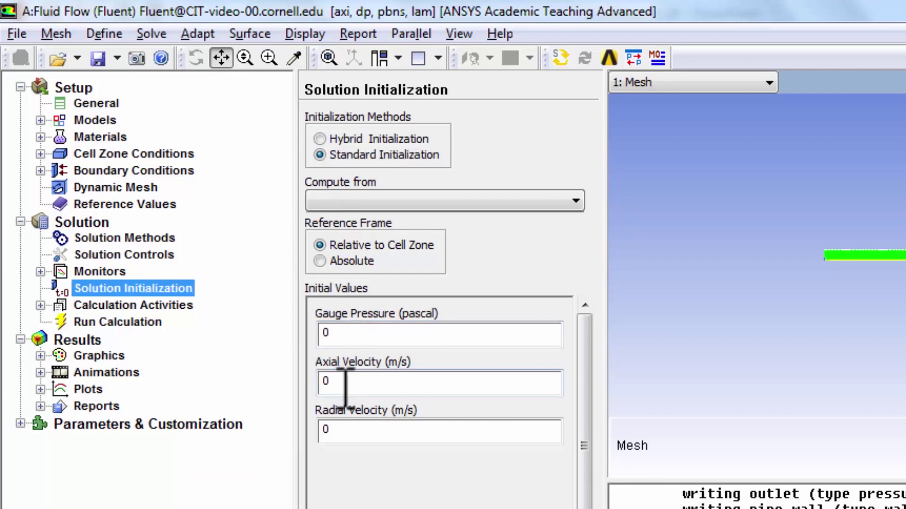
{"action": "left_click_drag", "start_coordinate": [344, 380], "coordinate": [308, 383]}
{"action": "type", "text": "1"}
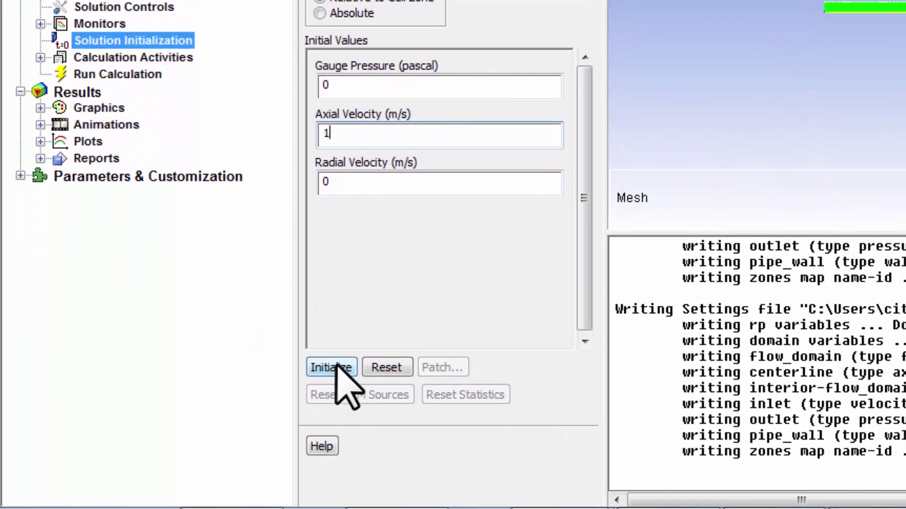
{"action": "left_click", "coordinate": [337, 367]}
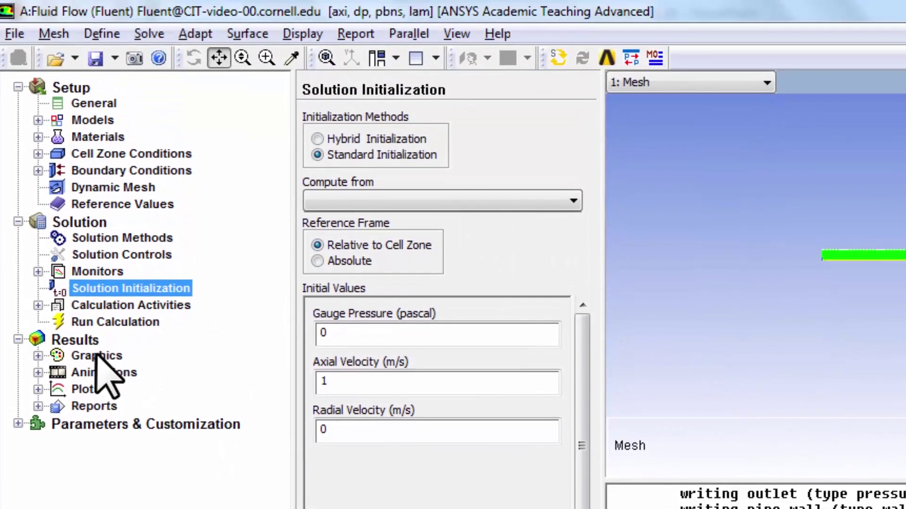
Set up a contour plot of Velocity, Axial Velocity component
{"action": "left_click", "coordinate": [99, 357]}
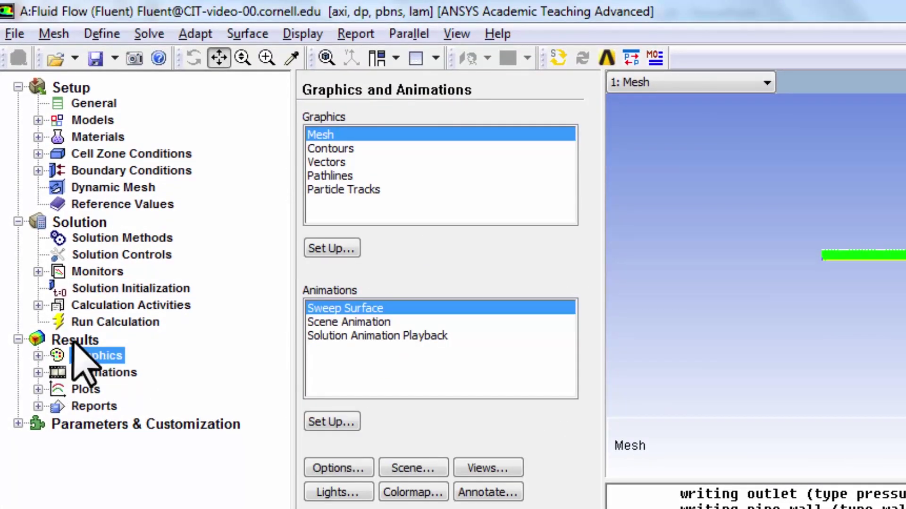
{"action": "left_click", "coordinate": [346, 150]}
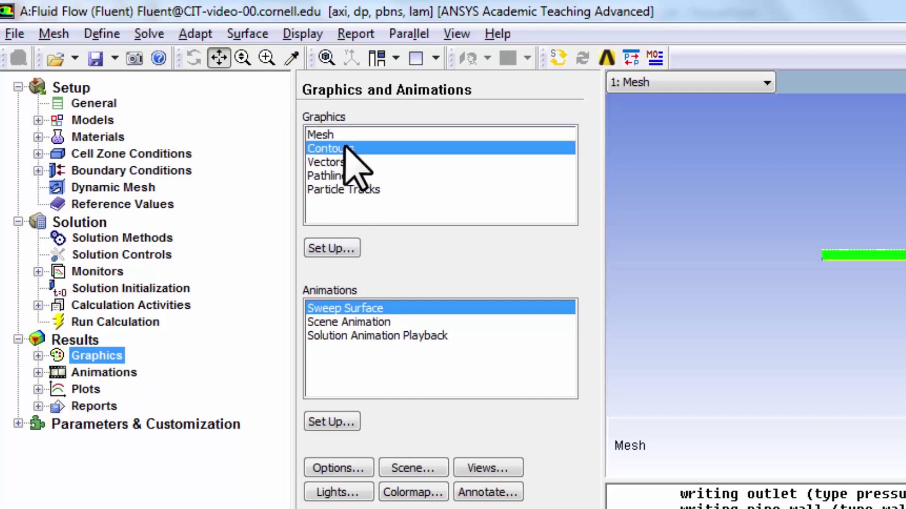
{"action": "double_click", "coordinate": [349, 150]}
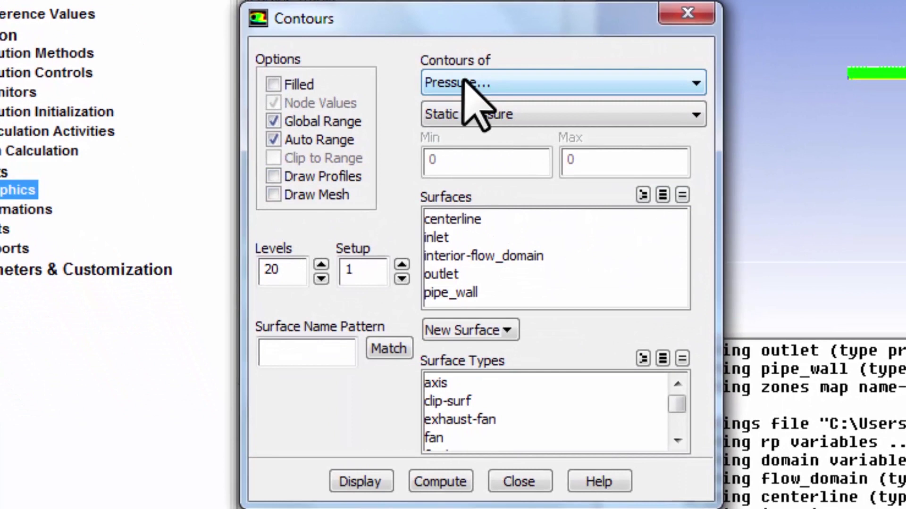
{"action": "left_click", "coordinate": [464, 83]}
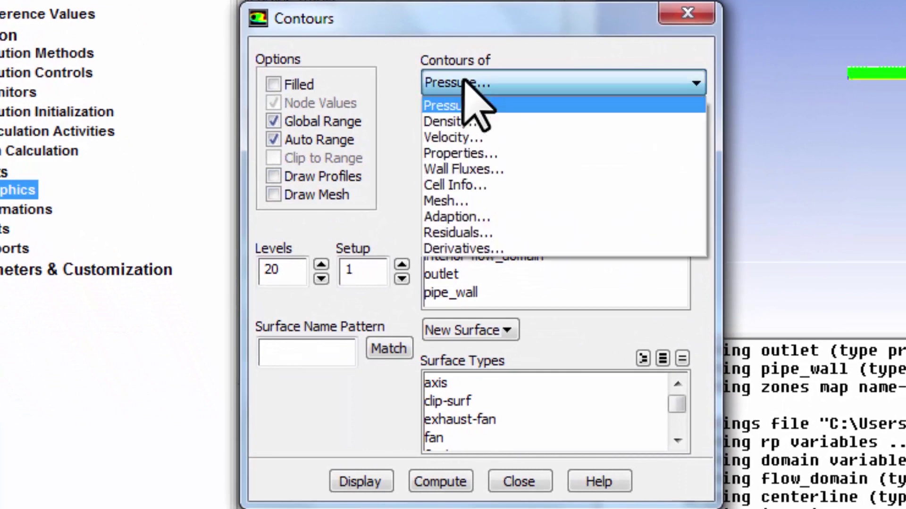
{"action": "left_click", "coordinate": [459, 138]}
{"action": "left_click", "coordinate": [460, 117]}
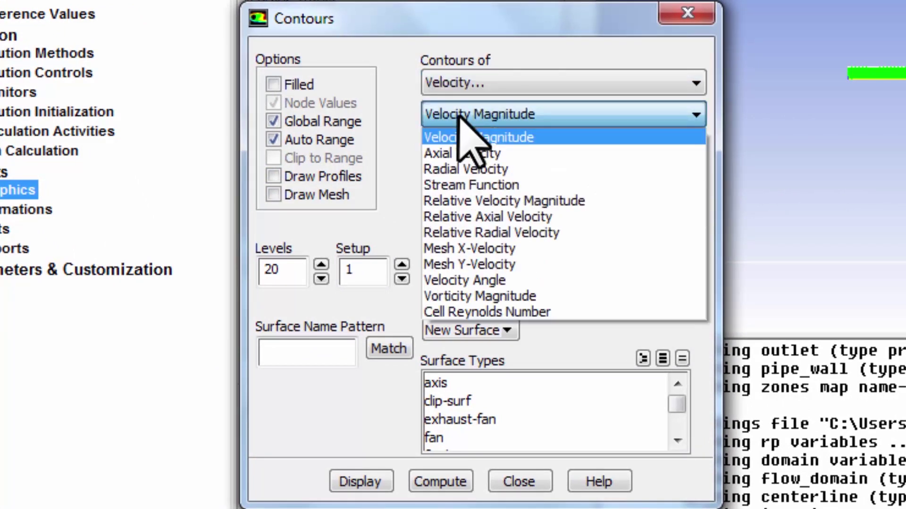
{"action": "left_click", "coordinate": [455, 153]}
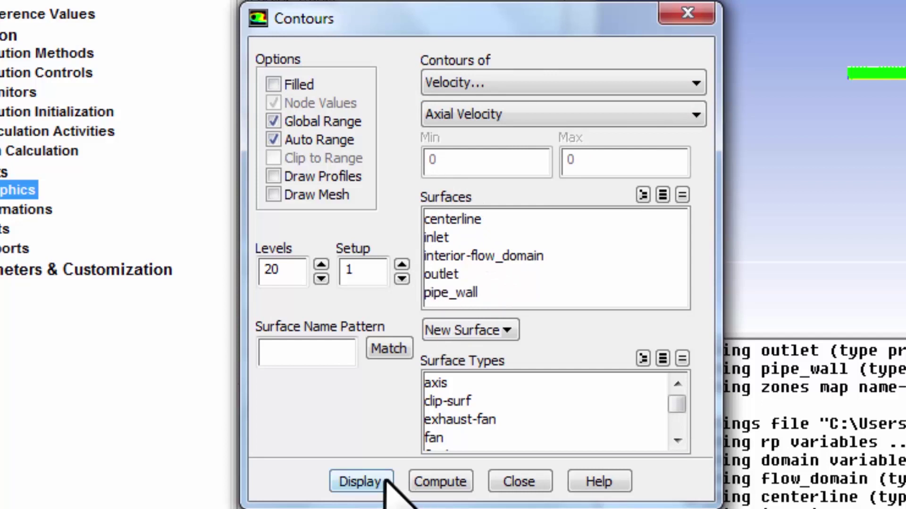
Draw the 20-level axial-velocity contours and zoom into the pipe's left end
{"action": "left_click", "coordinate": [370, 482]}
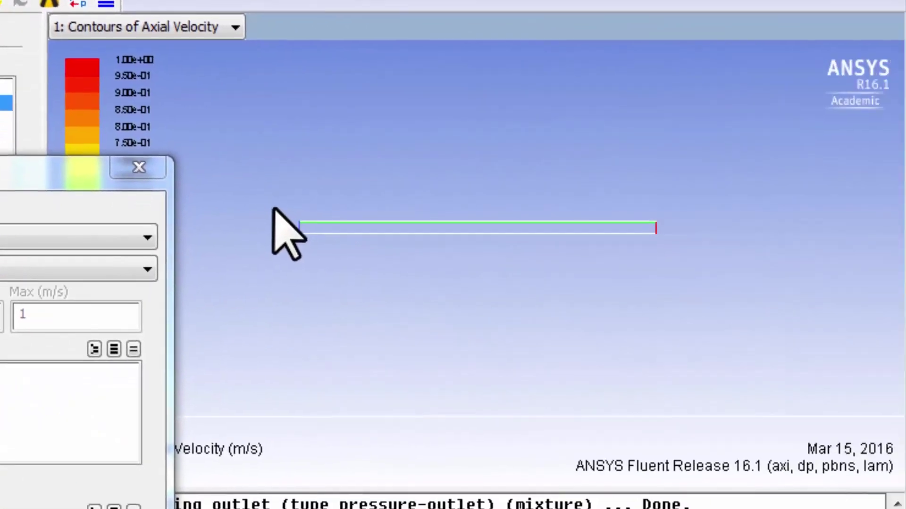
{"action": "middle_click_drag", "start_coordinate": [283, 196], "coordinate": [366, 259]}
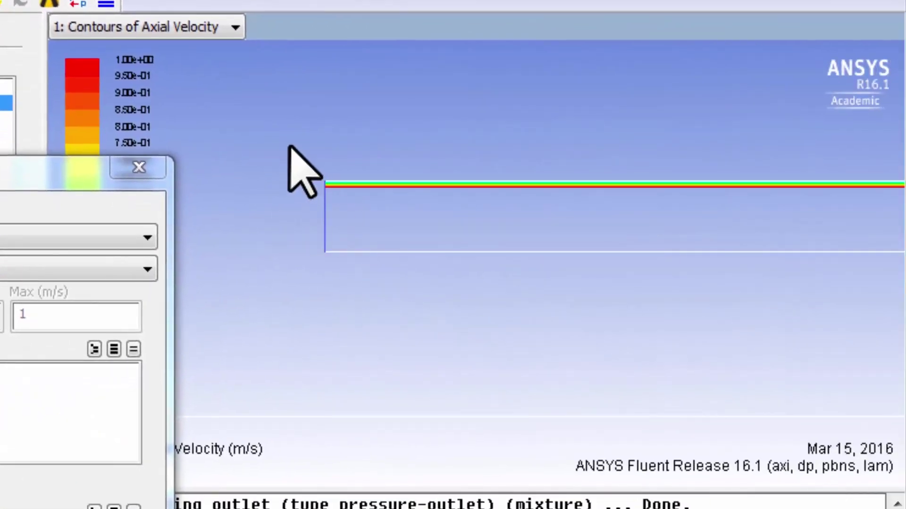
{"action": "middle_click_drag", "start_coordinate": [289, 146], "coordinate": [530, 304]}
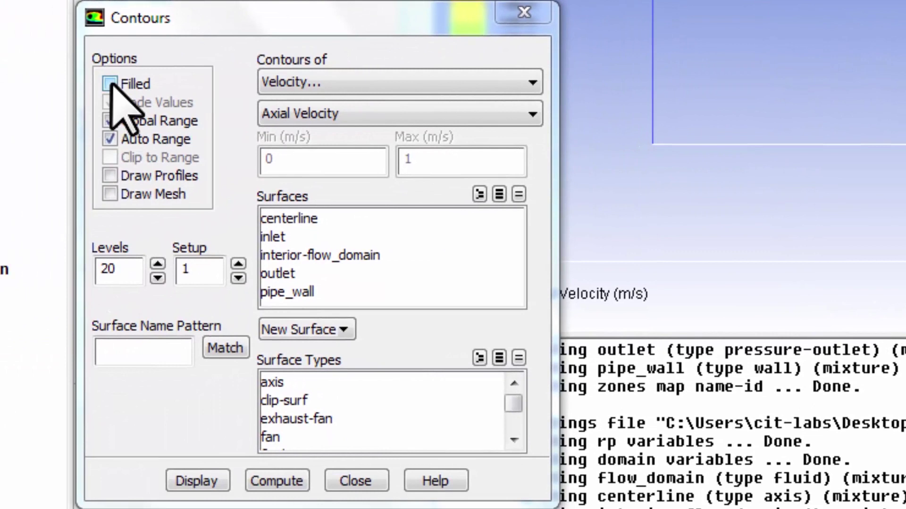
Display filled axial-velocity contours with mesh edges of all surfaces overlaid
{"action": "left_click", "coordinate": [111, 84]}
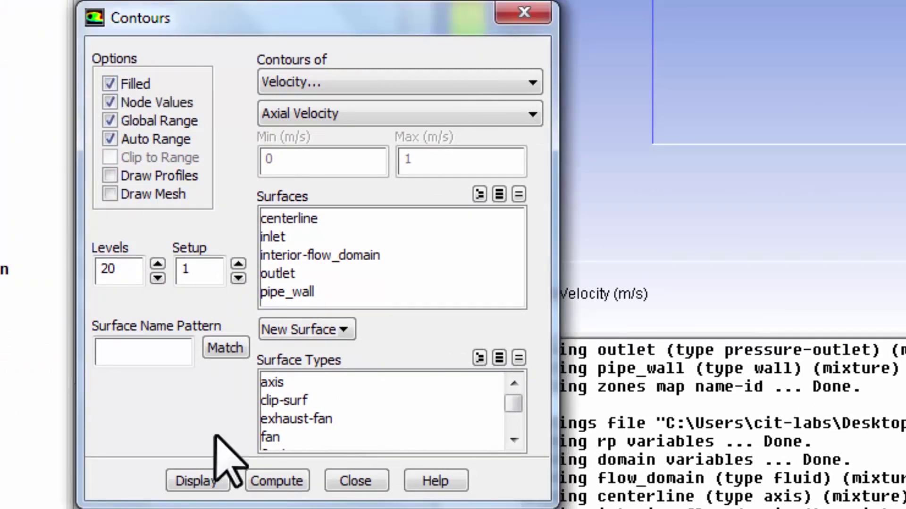
{"action": "left_click", "coordinate": [198, 481]}
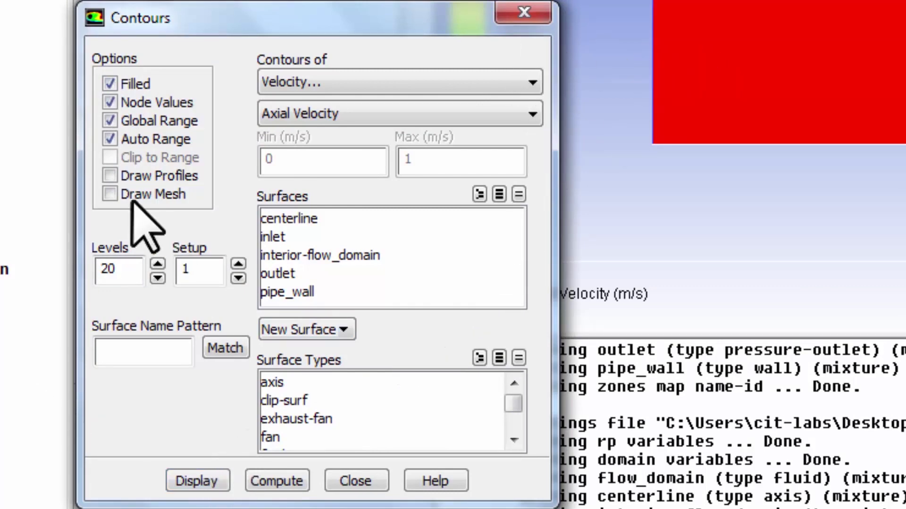
{"action": "left_click", "coordinate": [109, 194]}
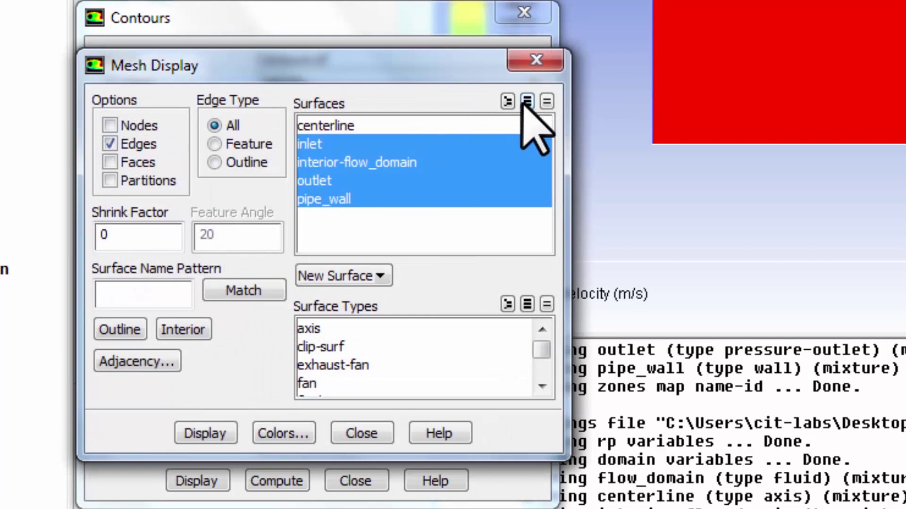
{"action": "left_click", "coordinate": [526, 101]}
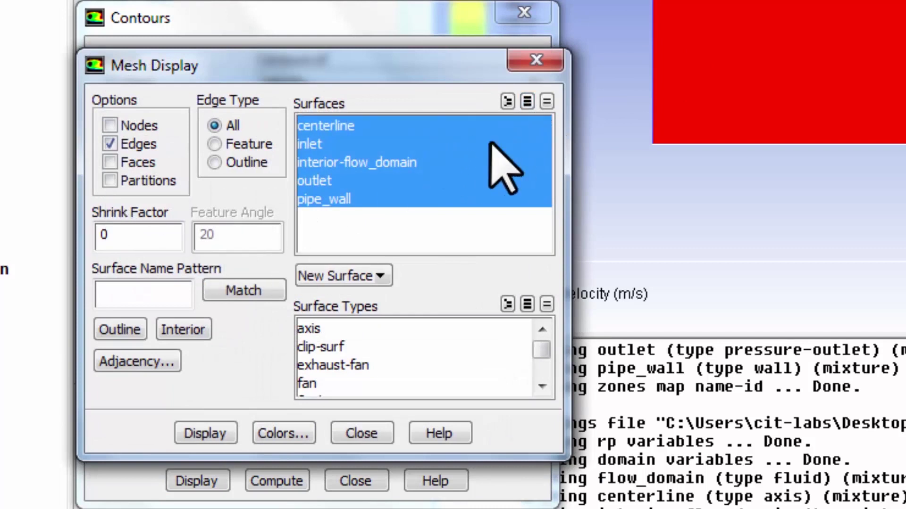
{"action": "left_click", "coordinate": [206, 433]}
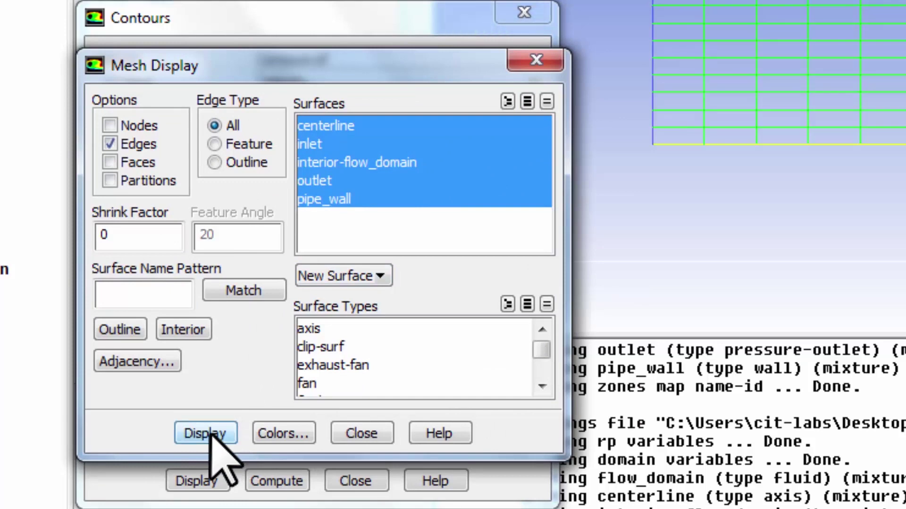
{"action": "left_click", "coordinate": [370, 429]}
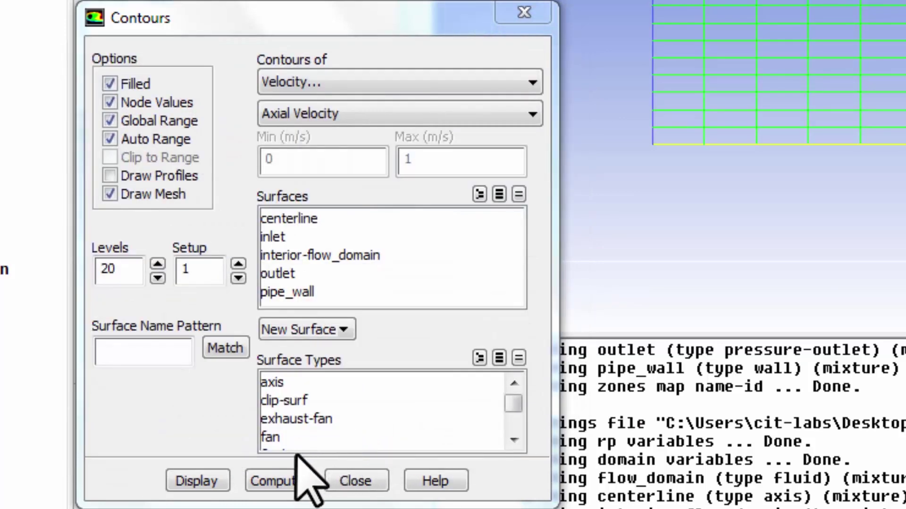
{"action": "left_click", "coordinate": [184, 483]}
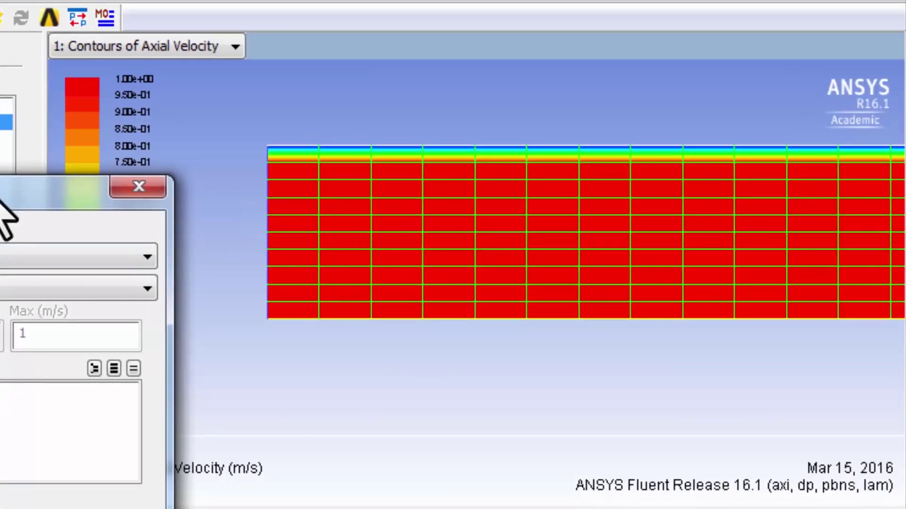
Move the Contours dialog aside to reveal the legend and zoom onto near-wall mesh cells
{"action": "left_click_drag", "start_coordinate": [95, 186], "coordinate": [0, 193]}
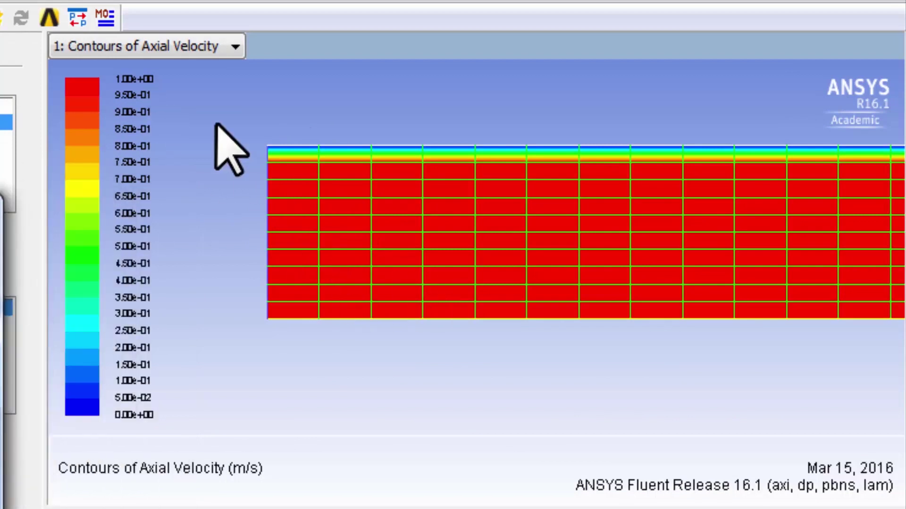
{"action": "middle_click_drag", "start_coordinate": [221, 125], "coordinate": [434, 276]}
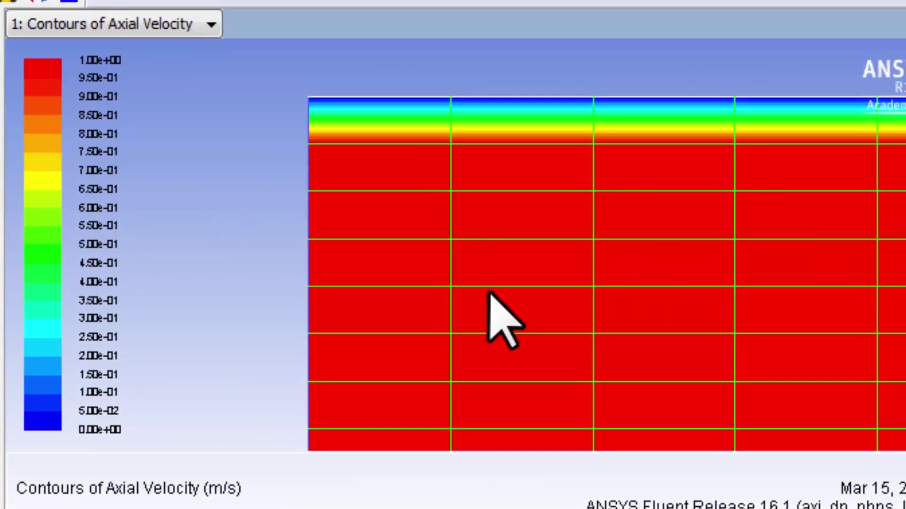
{"action": "key", "text": "ctrl+2"}
{"action": "left_click_drag", "start_coordinate": [415, 218], "coordinate": [440, 210]}
{"action": "left_click_drag", "start_coordinate": [438, 149], "coordinate": [461, 127]}
{"action": "left_click_drag", "start_coordinate": [442, 130], "coordinate": [455, 143]}
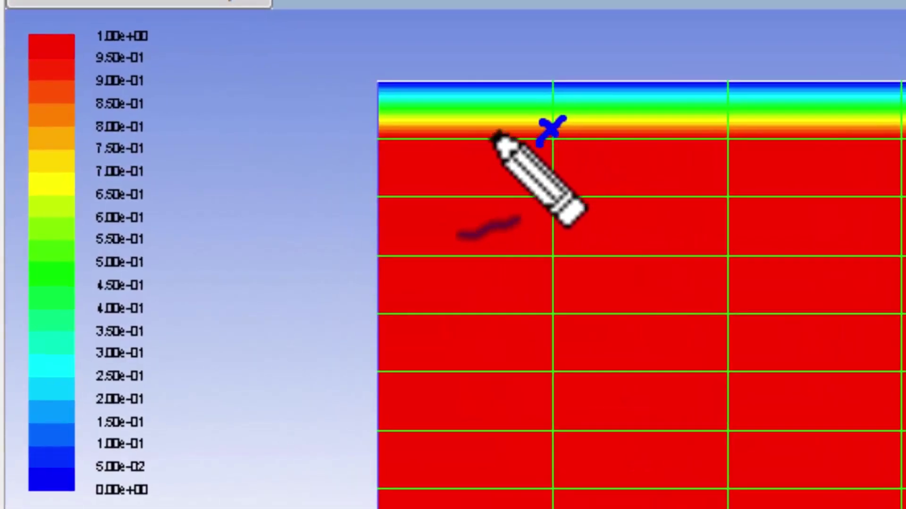
Inspect the near-wall mesh region and velocity gradient more closely in the graphics window
{"action": "left_click", "coordinate": [466, 163]}
{"action": "left_click", "coordinate": [643, 165]}
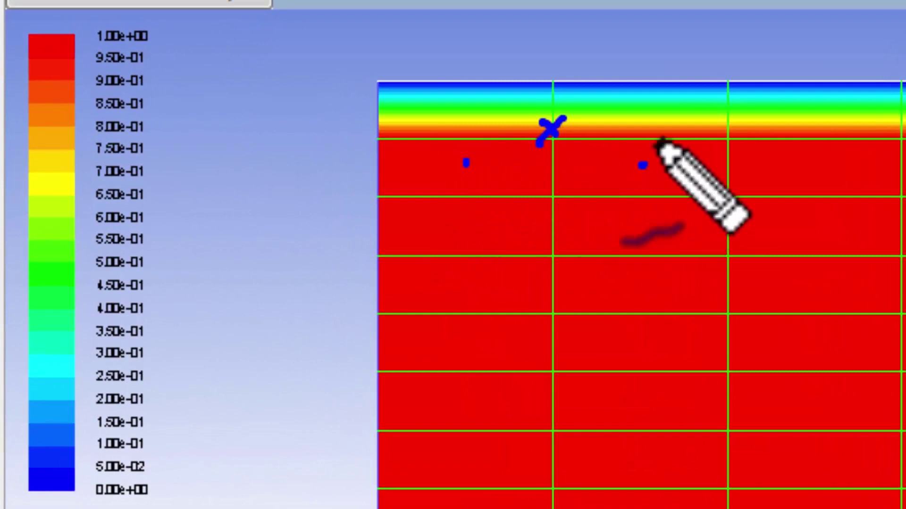
{"action": "left_click", "coordinate": [637, 105]}
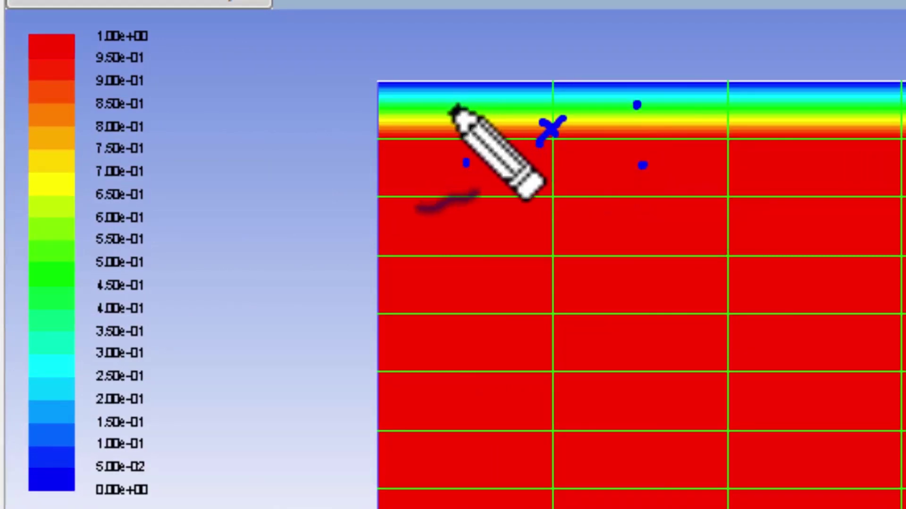
{"action": "left_click", "coordinate": [465, 106]}
{"action": "left_click_drag", "start_coordinate": [564, 118], "coordinate": [540, 144]}
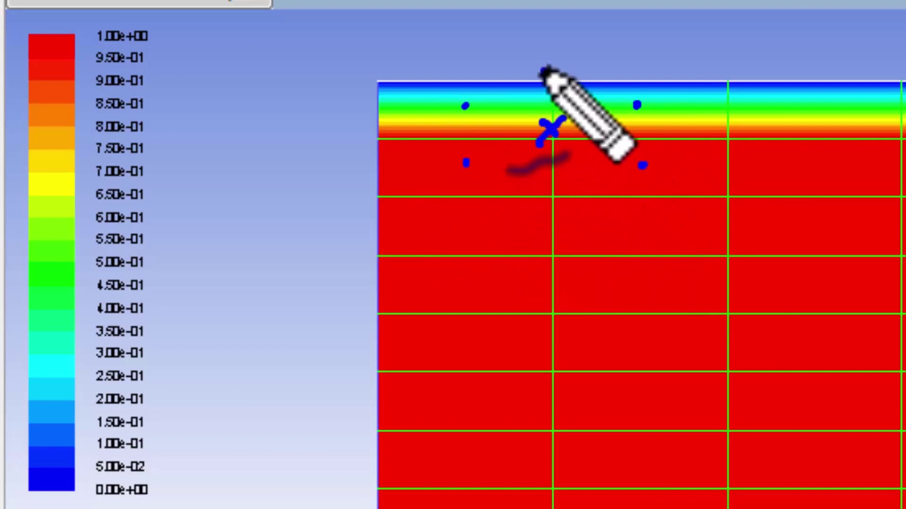
{"action": "mouse_move", "coordinate": [544, 70]}
{"action": "left_mouse_down"}
{"action": "mouse_move", "coordinate": [553, 89]}
{"action": "mouse_move", "coordinate": [553, 70]}
{"action": "left_mouse_up"}
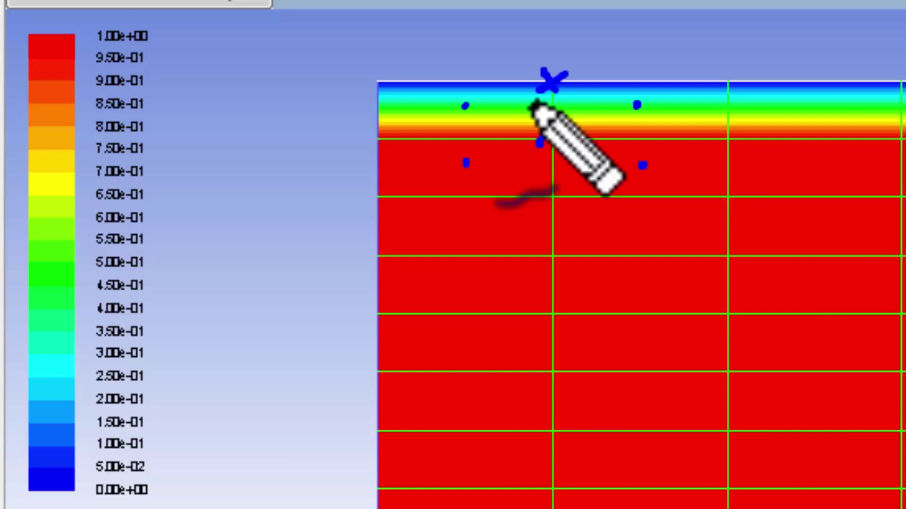
{"action": "key", "text": "Escape"}
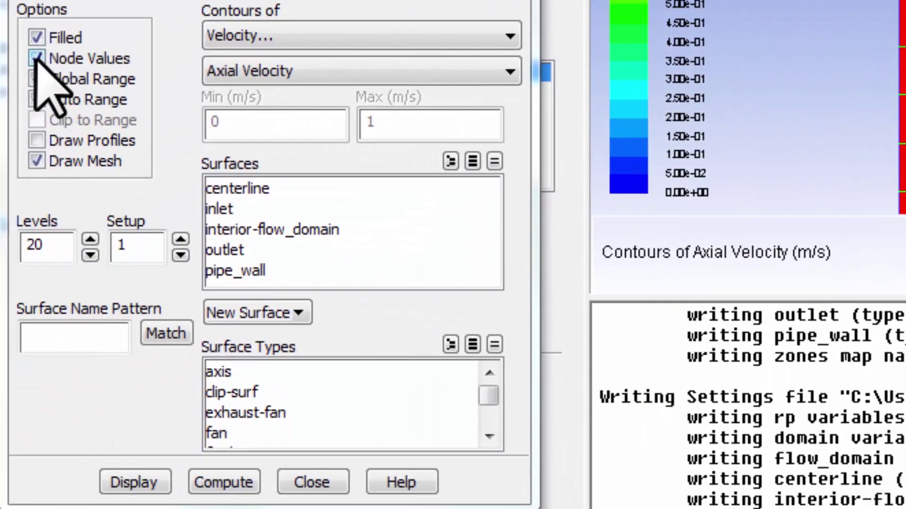
Redraw the axial-velocity contours from cell values instead of node values, then close Contours
{"action": "left_click", "coordinate": [37, 56]}
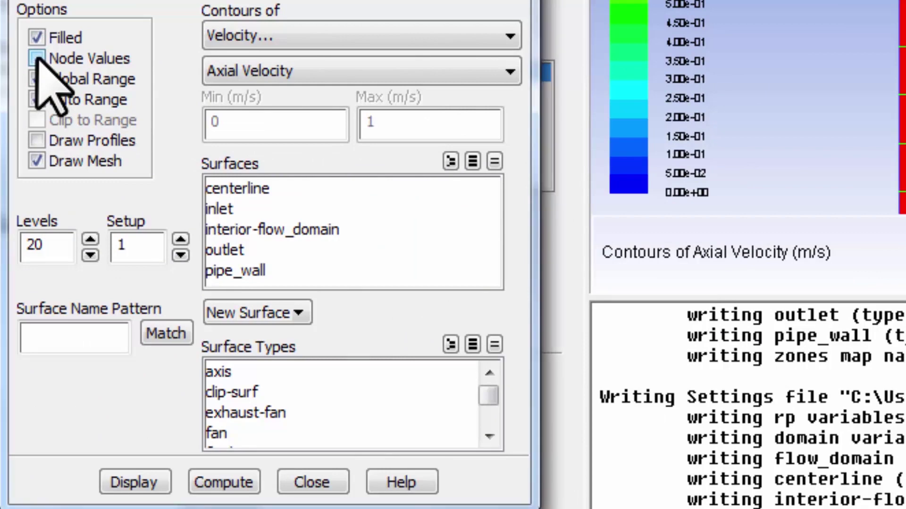
{"action": "left_click", "coordinate": [137, 479]}
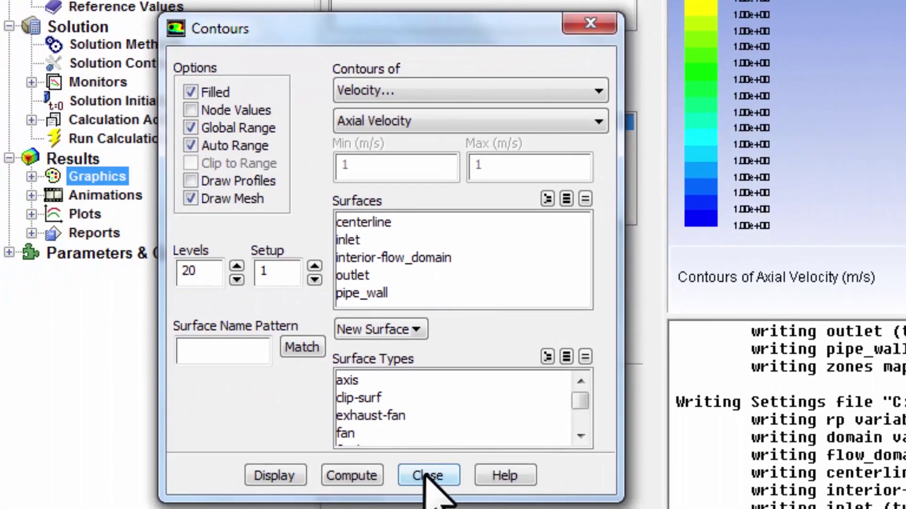
{"action": "left_click", "coordinate": [427, 475]}
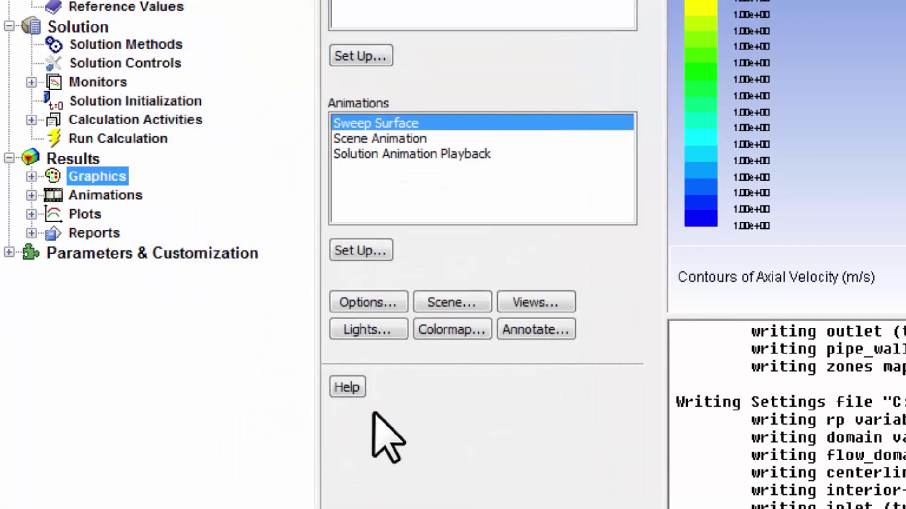